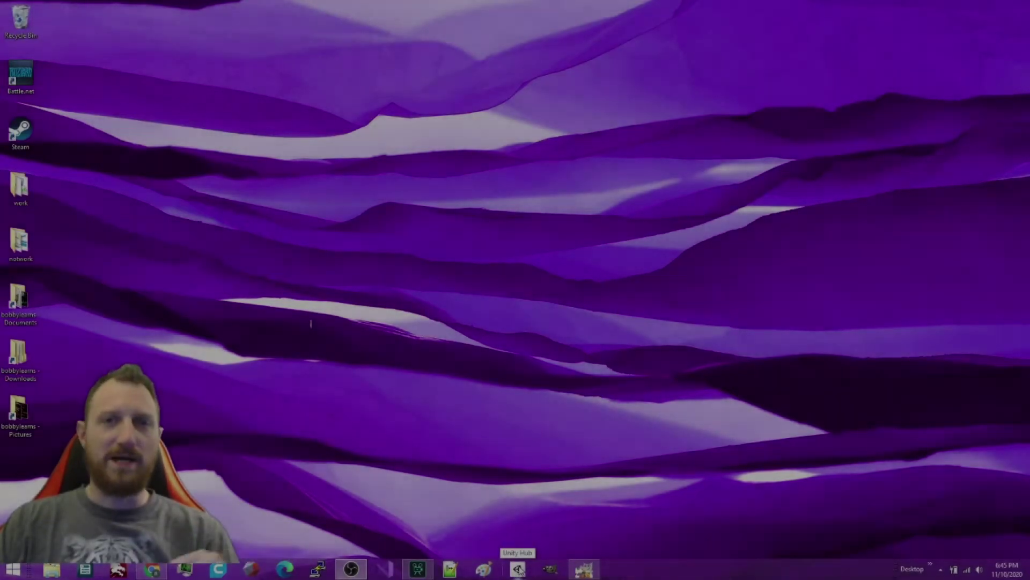
# Open Unity Hub and look through the list of existing projects.
pyautogui.click(519, 570)
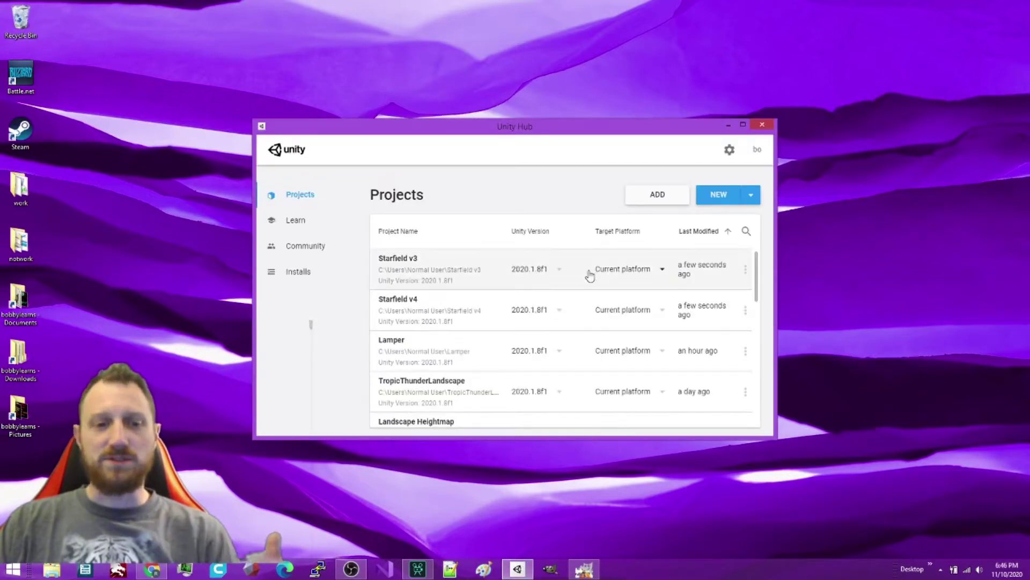
pyautogui.scroll(-1, 496, 317)
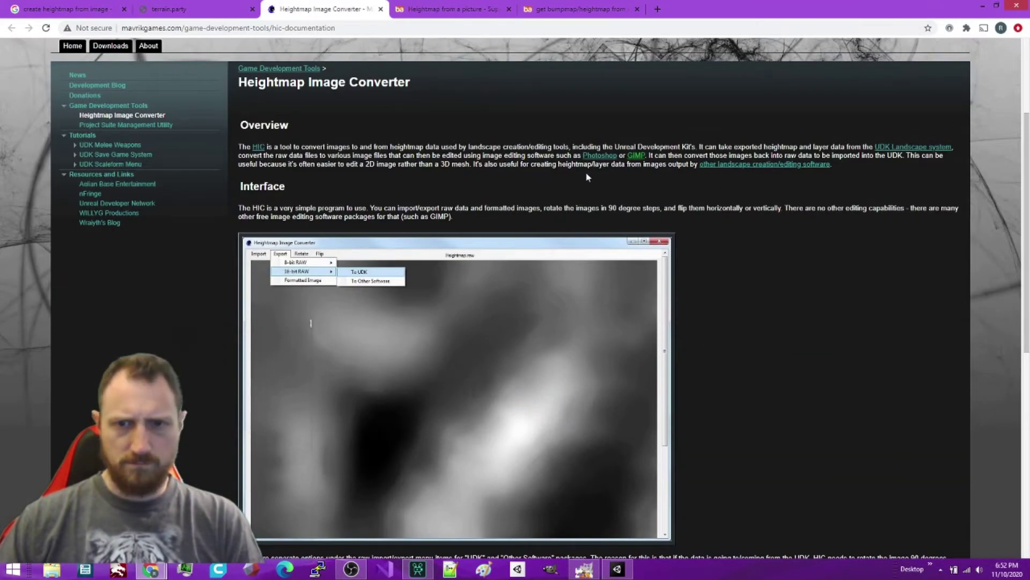
# Read through the Heightmap Image Converter documentation and go to the Downloads folder containing HICInstaller.zip.
pyautogui.scroll(-1, 393, 184)
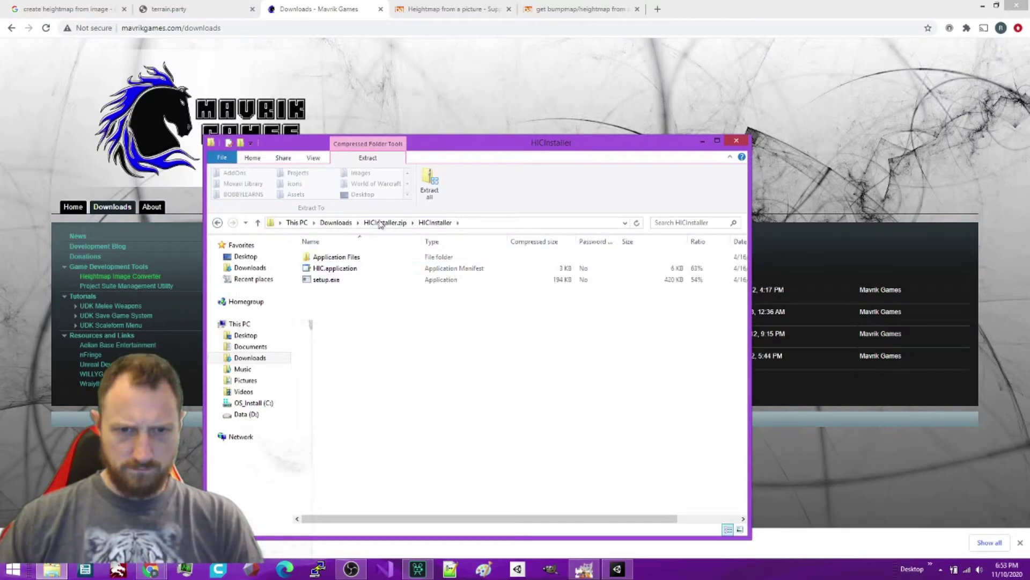
pyautogui.click(336, 222)
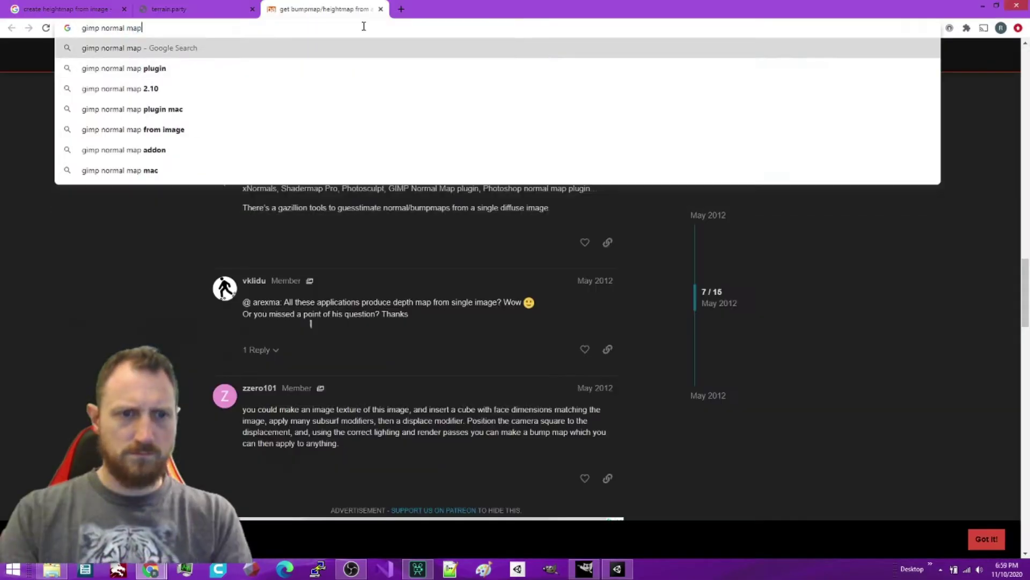
# Search the web for "gimp normal map plugin" and read the overview and features on the plugin's Google Code Archive page.
pyautogui.press('Down')
pyautogui.press('Return')
pyautogui.click(339, 155)
pyautogui.scroll(-3, 286, 321)
pyautogui.scroll(-2, 301, 300)
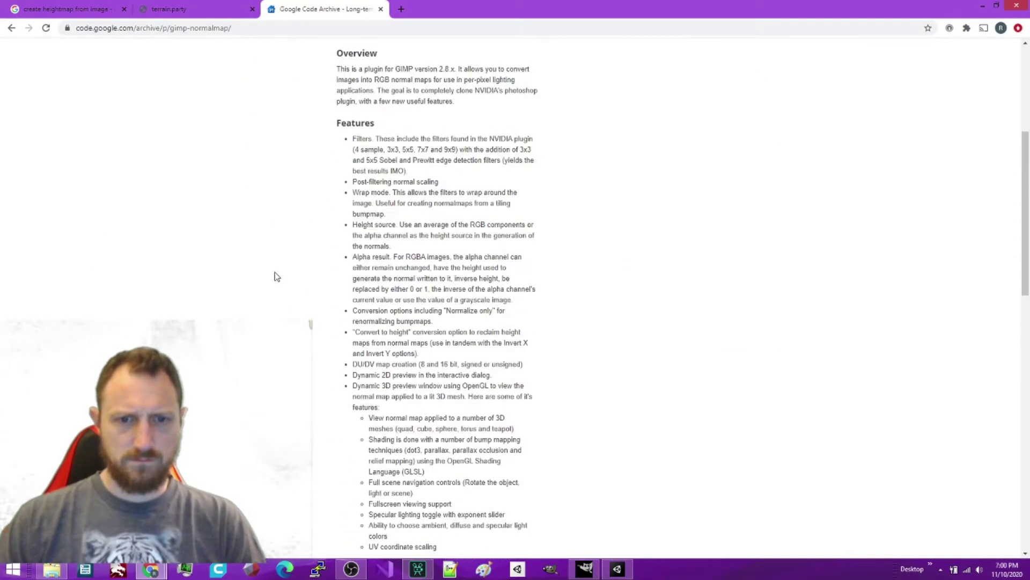
# Close the plugin and terrain.party pages and look through the search results for "create heightmap from image".
pyautogui.hotkey('ctrl', 'w')
pyautogui.hotkey('ctrl', 'w')
pyautogui.scroll(-4, 71, 279)
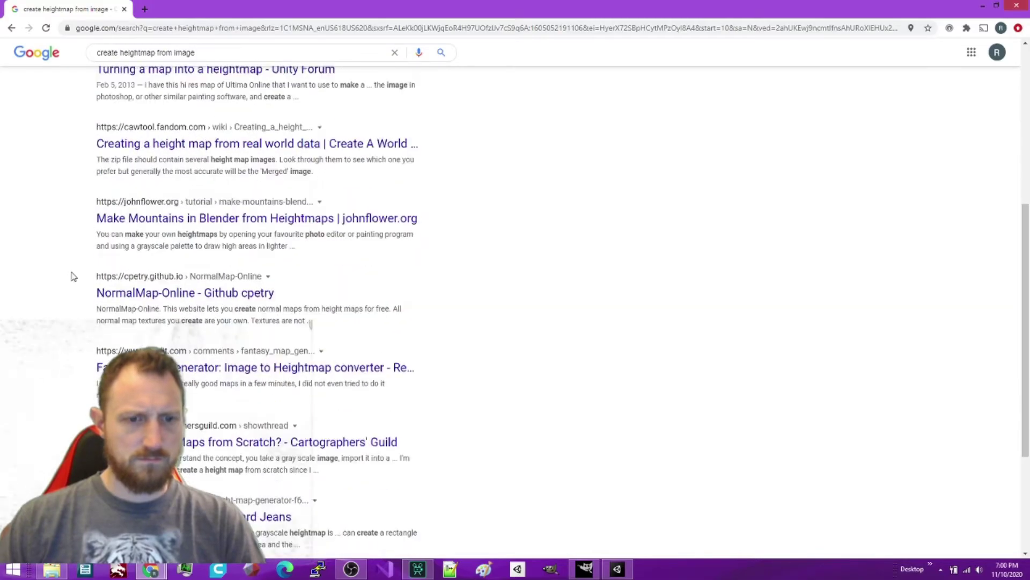
pyautogui.click(177, 308)
pyautogui.scroll(-7, 201, 341)
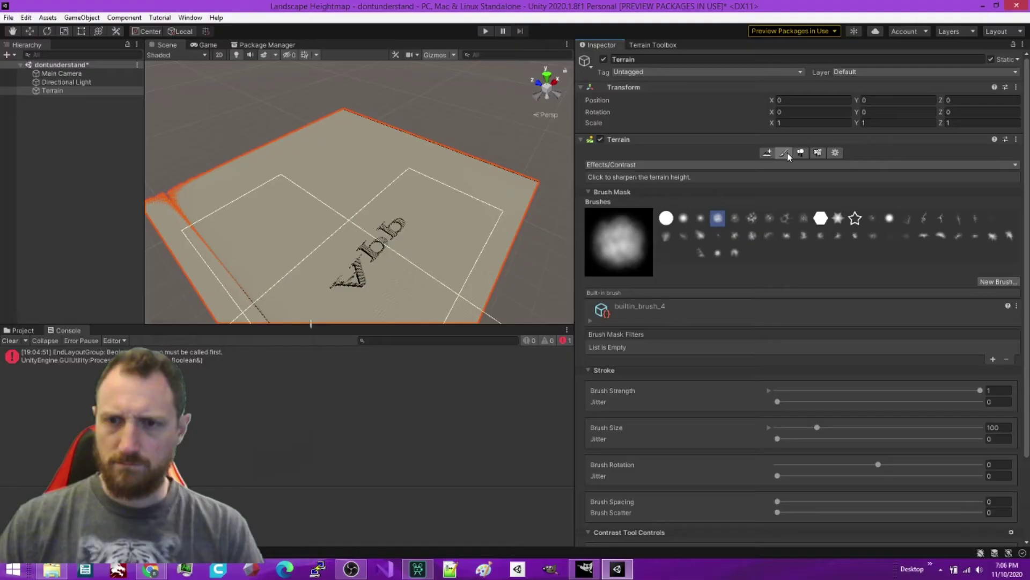
# Switch the terrain paint tool to Raise or Lower Terrain and enlarge its brush size.
pyautogui.click(738, 168)
pyautogui.click(635, 223)
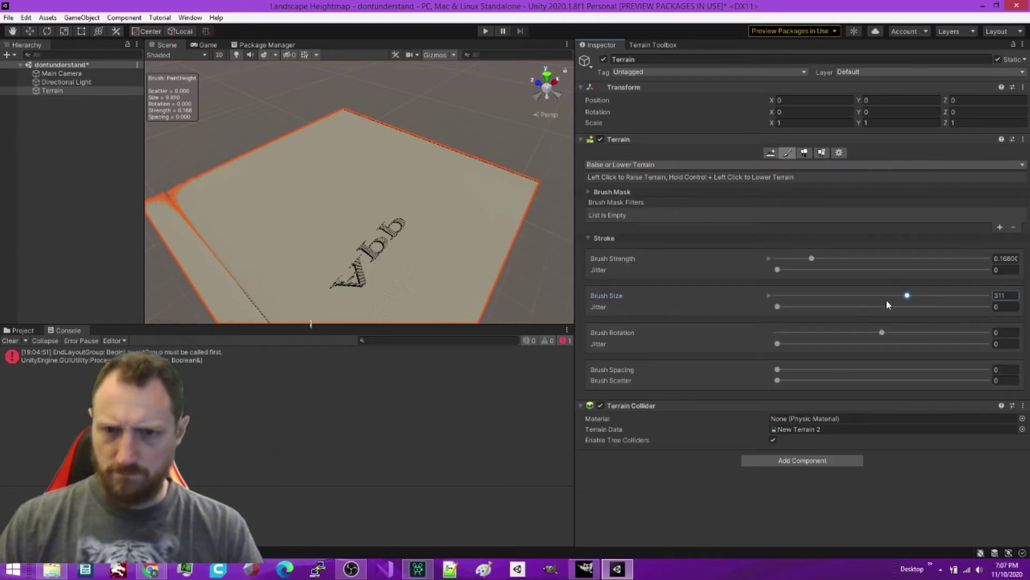
pyautogui.moveTo(886, 305); pyautogui.dragTo(993, 297)
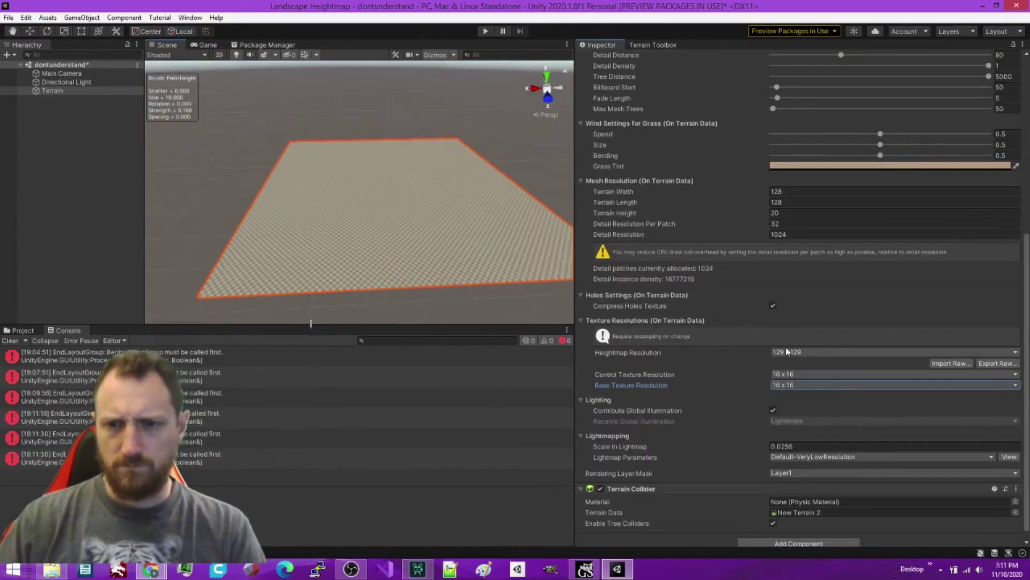
# Choose the Heightmap Resolution in the terrain's texture resolution settings.
pyautogui.click(787, 351)
pyautogui.click(788, 361)
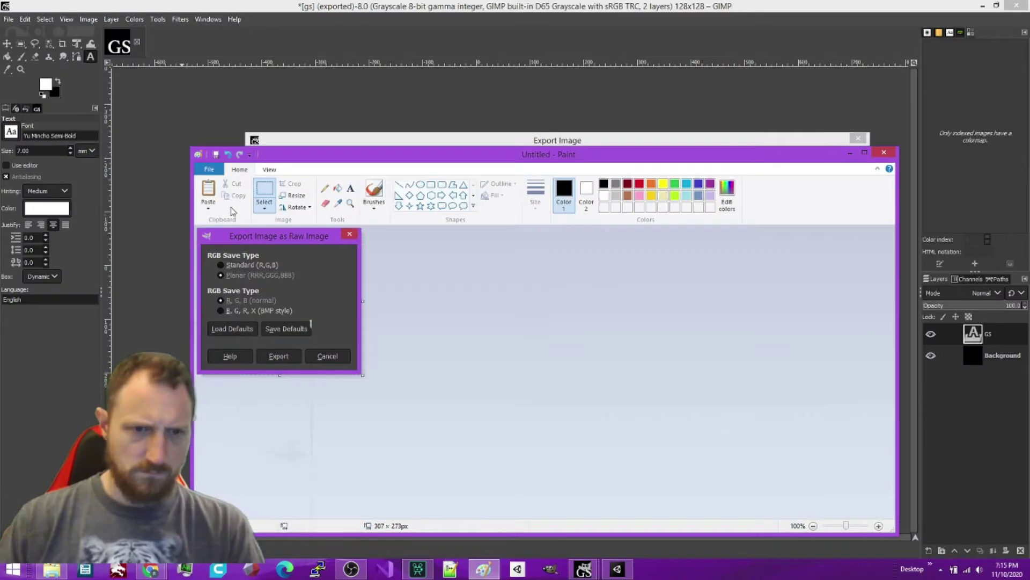
# Save the Paint screenshot of the raw image export settings as an image file.
pyautogui.hotkey('ctrl', 's')
pyautogui.doubleClick(490, 283)
pyautogui.write('G')
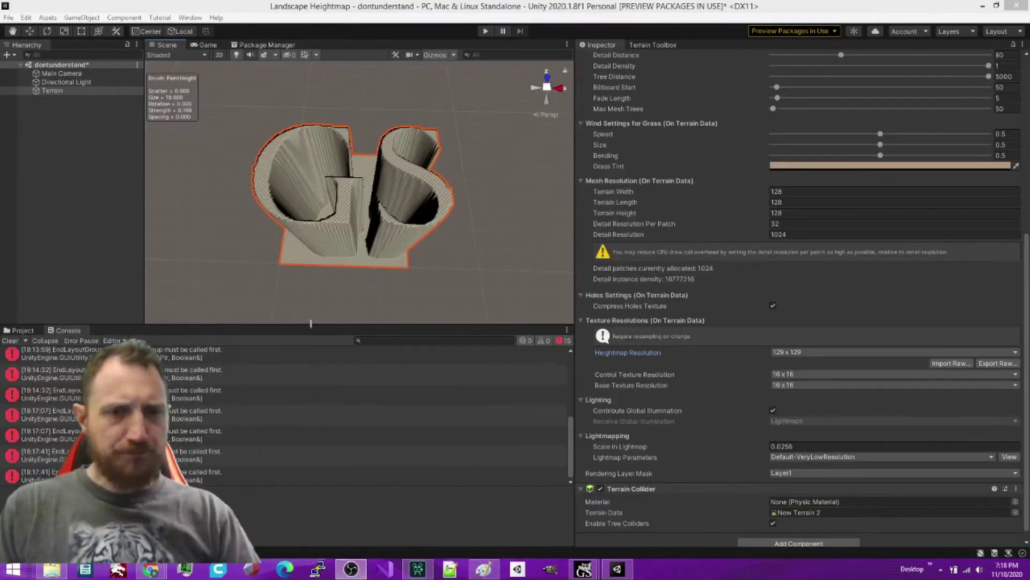
# Set up a raw heightmap import for the terrain with 8-bit depth, resolution 128 and a terrain size X of 1280.
pyautogui.click(951, 362)
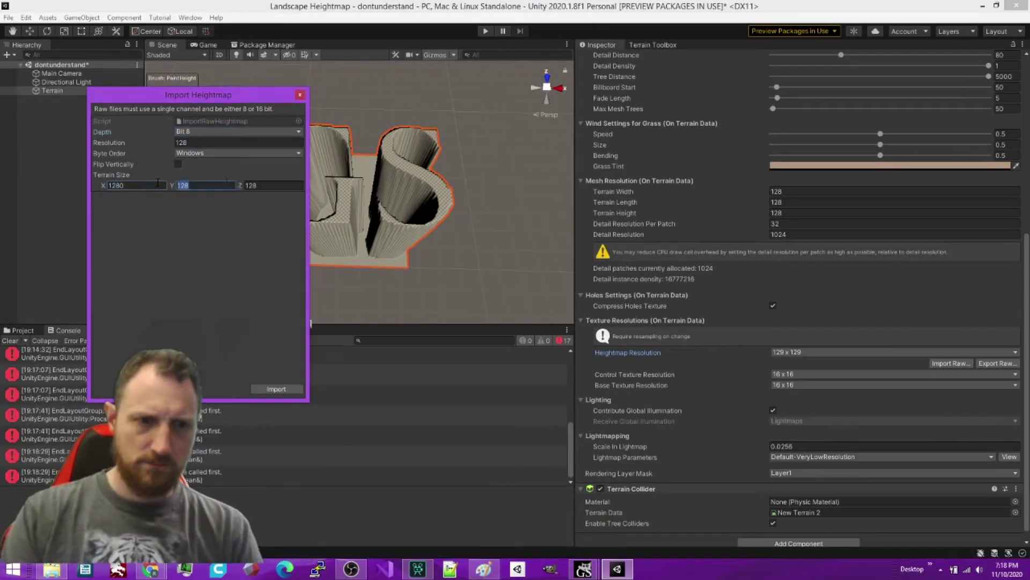
pyautogui.click(207, 187)
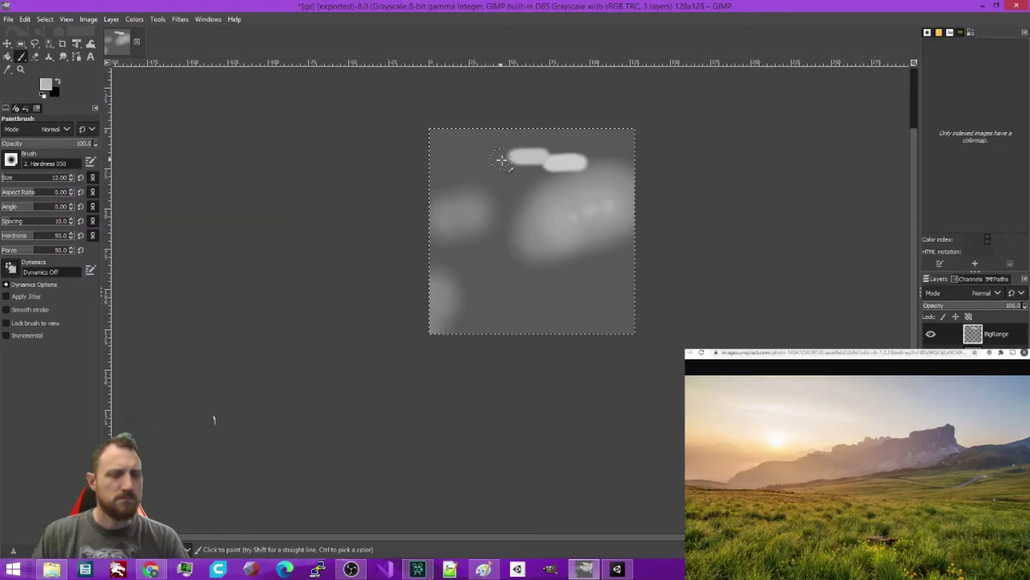
# Paint the gray mountain ridge strokes across the upper part of the BigRange layer with a size 12 brush.
pyautogui.moveTo(501, 156); pyautogui.dragTo(483, 163)
pyautogui.moveTo(450, 178); pyautogui.dragTo(467, 178)
pyautogui.moveTo(467, 178); pyautogui.dragTo(480, 178)
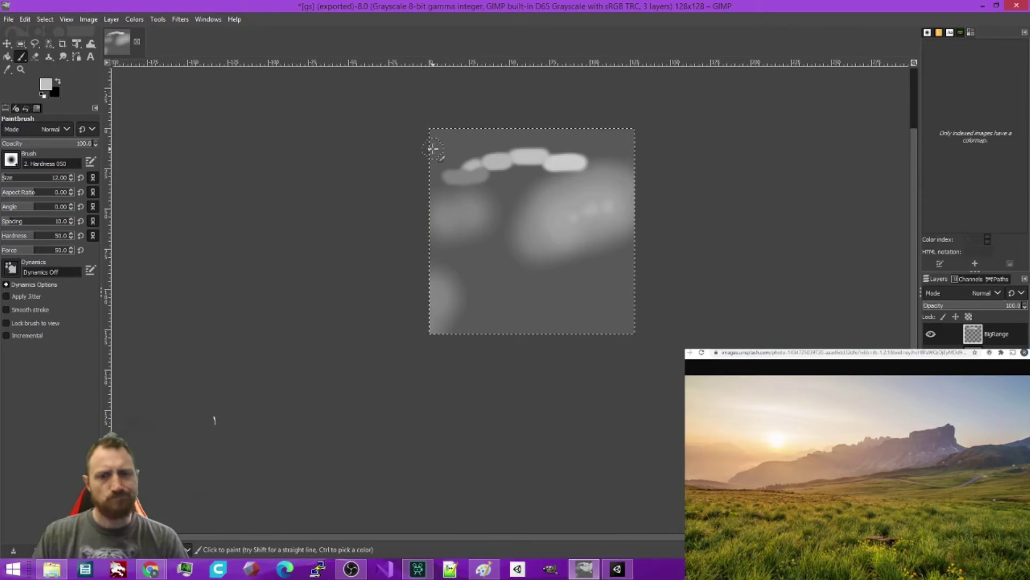
pyautogui.moveTo(433, 148); pyautogui.dragTo(491, 144)
pyautogui.click(14, 233)
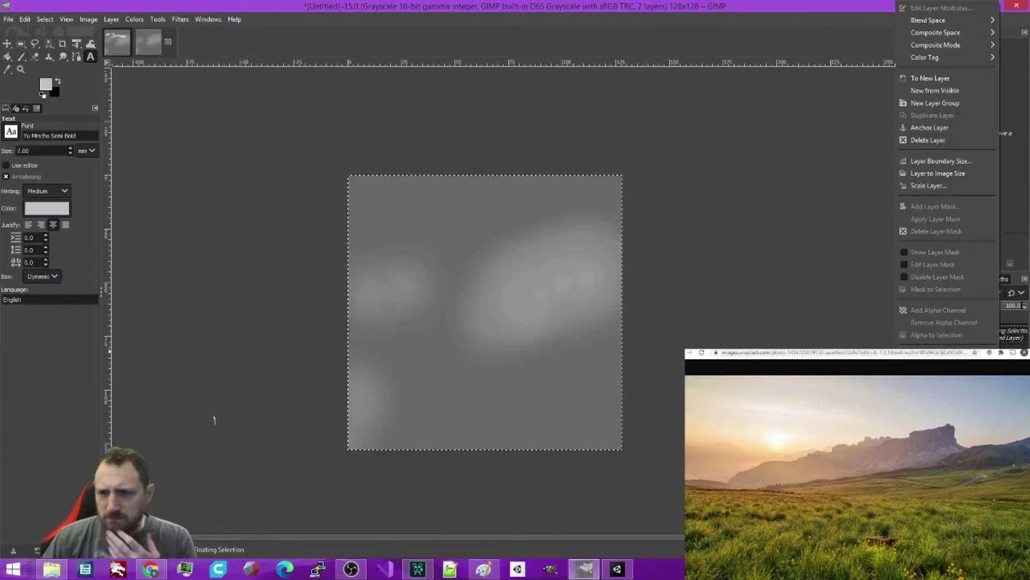
# Turn the pasted floating selections into new layers of the 16-bit grayscale image and export it as sunset2.raw.
pyautogui.click(923, 78)
pyautogui.hotkey('ctrl', 'v')
pyautogui.rightClick(945, 336)
pyautogui.click(922, 78)
pyautogui.hotkey('ctrl', 'shift', 'e')
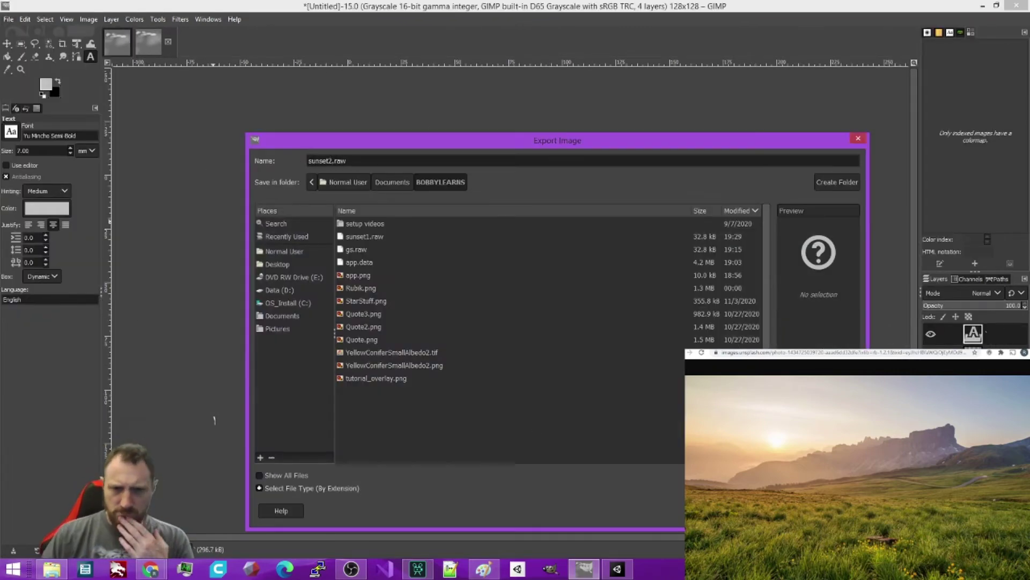
pyautogui.press('Return')
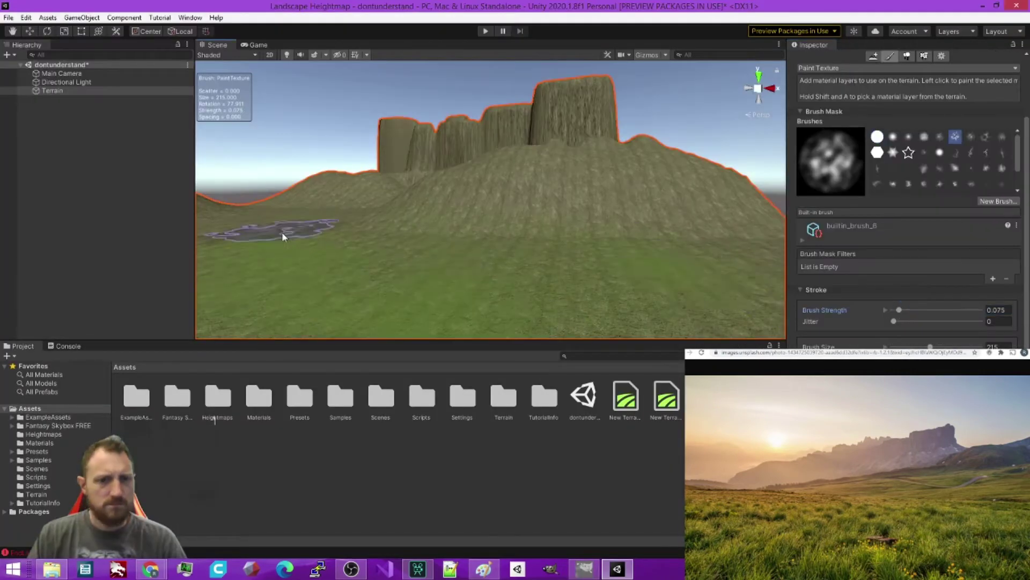
# Sculpt the cliff tops in Unity using Raise or Lower Terrain with brush strength 0.067 and brush size 227.
pyautogui.click(859, 164)
pyautogui.click(886, 226)
pyautogui.moveTo(950, 259); pyautogui.dragTo(899, 258)
pyautogui.moveTo(913, 297); pyautogui.dragTo(935, 295)
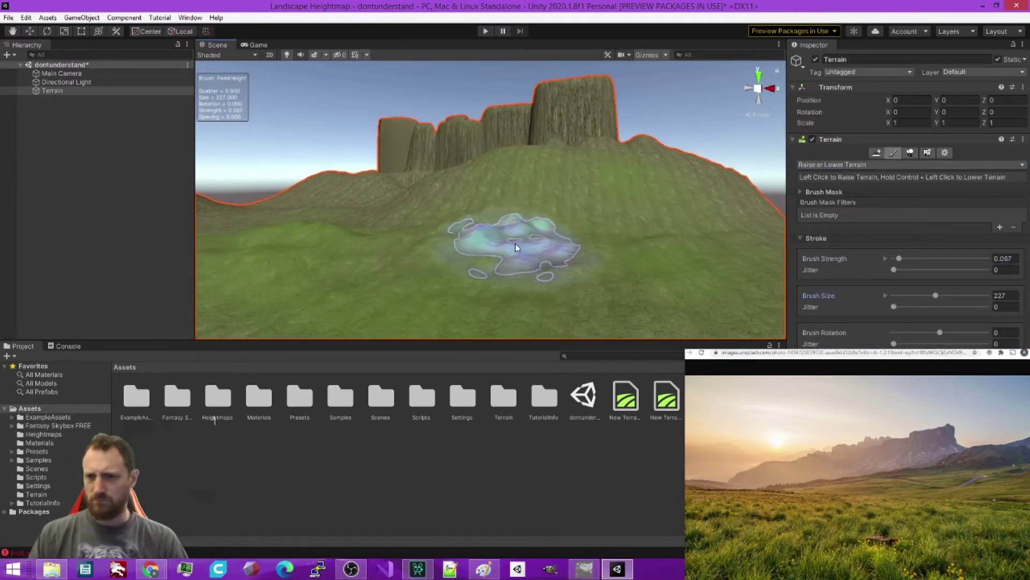
pyautogui.click(483, 124)
pyautogui.click(398, 137)
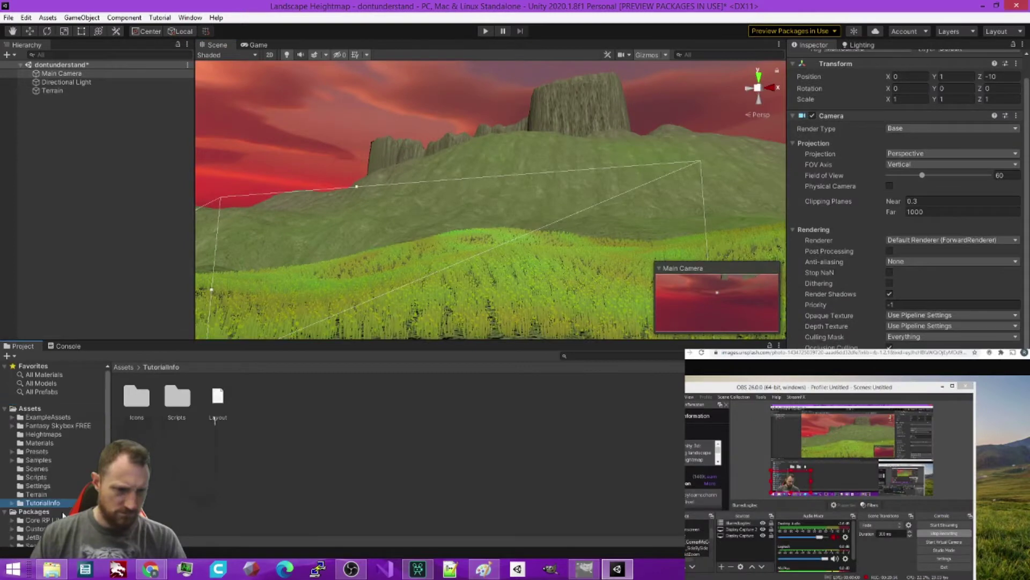
# Return to the root Assets folder of the project and open the Package Manager.
pyautogui.click(123, 366)
pyautogui.scroll(2, 970, 152)
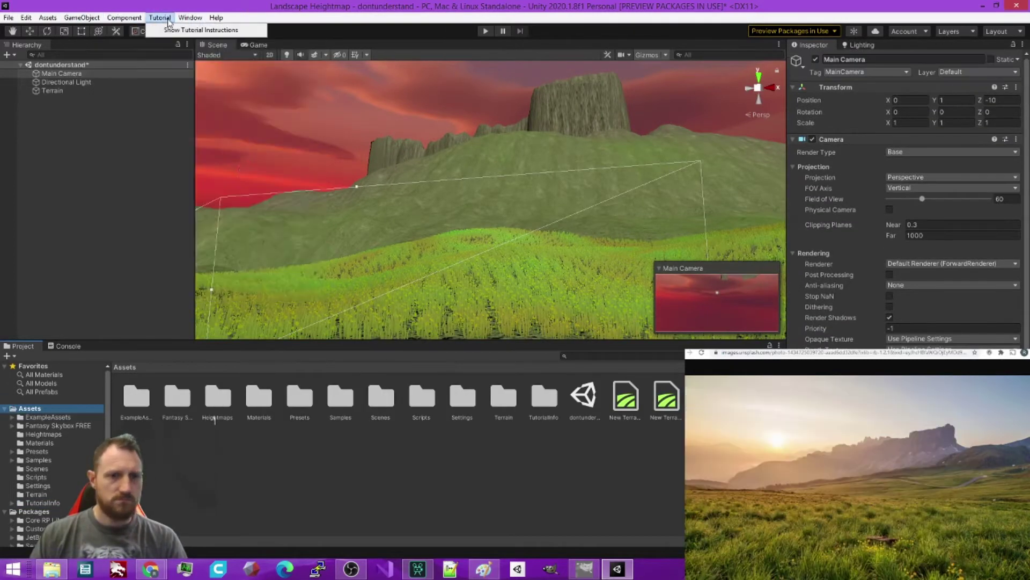
pyautogui.click(190, 17)
pyautogui.click(219, 124)
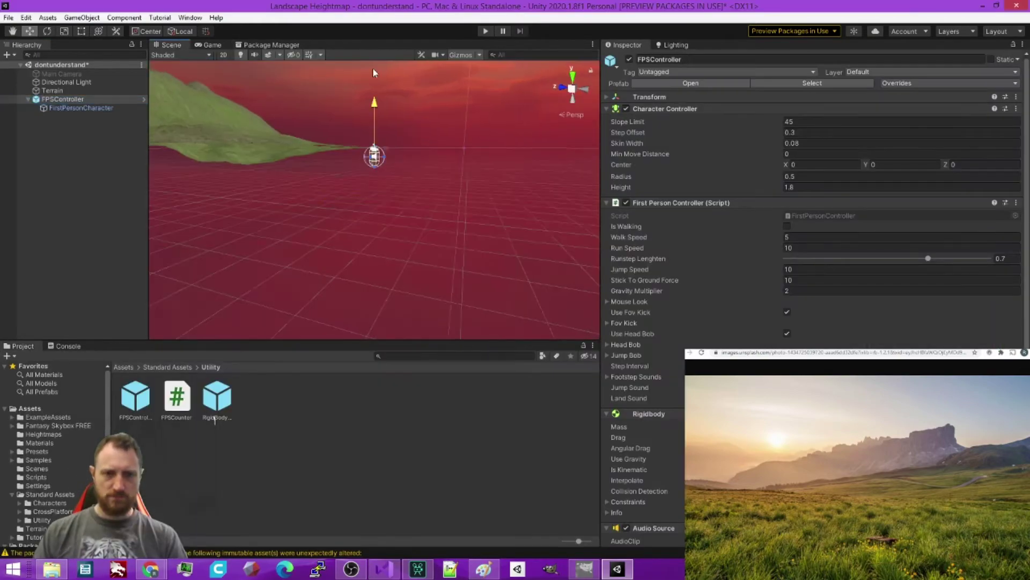
# Play-test the scene from the FPSController's viewpoint and stop the run.
pyautogui.moveTo(343, 107); pyautogui.dragTo(418, 224, button='right')
pyautogui.hotkey('ctrl', 'p')
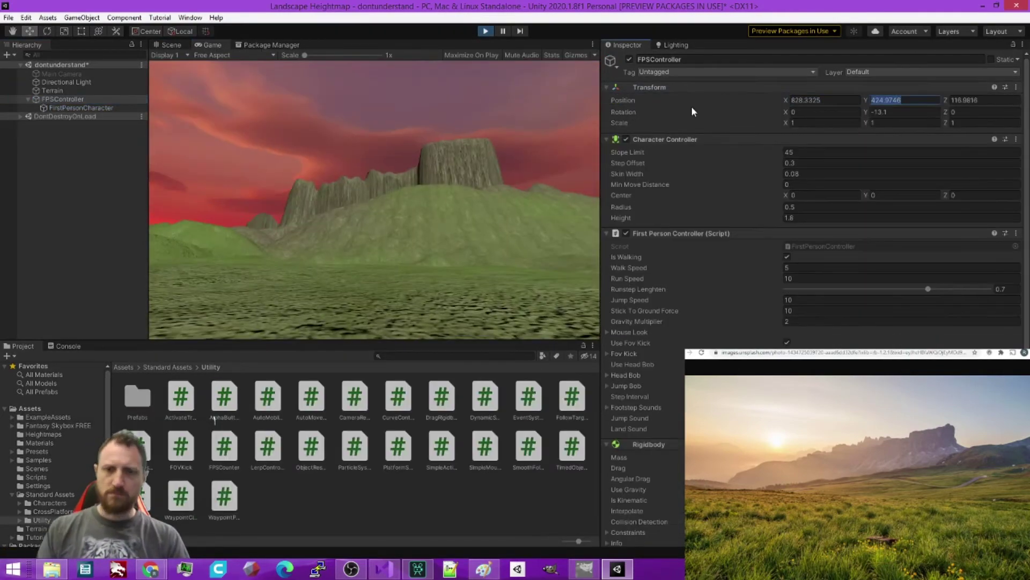
pyautogui.hotkey('ctrl', 'p')
pyautogui.moveTo(346, 161); pyautogui.dragTo(346, 161, button='right')
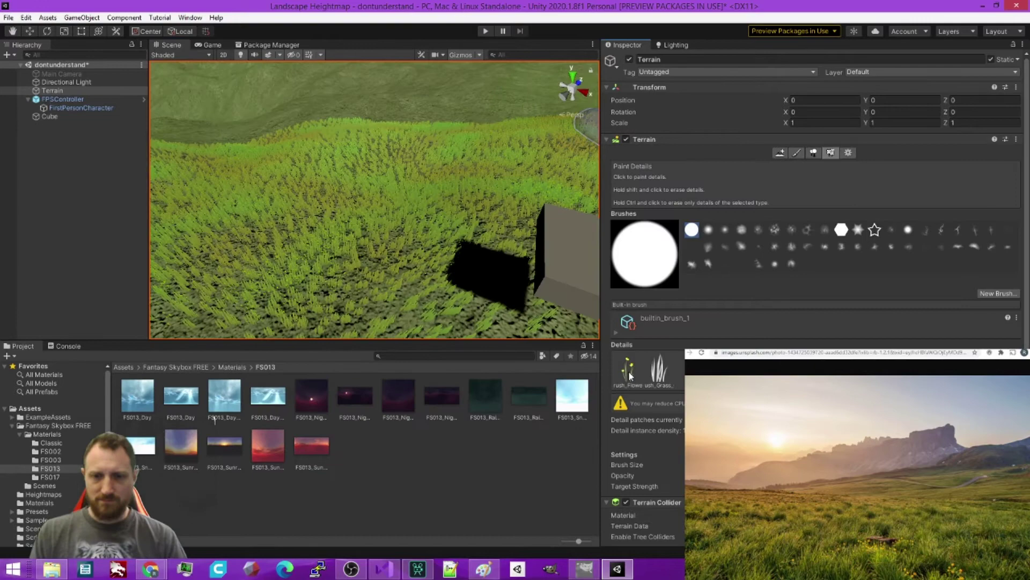
# Paint the Brush_Flower grass detail over the meadow around the cube.
pyautogui.scroll(-1, 816, 295)
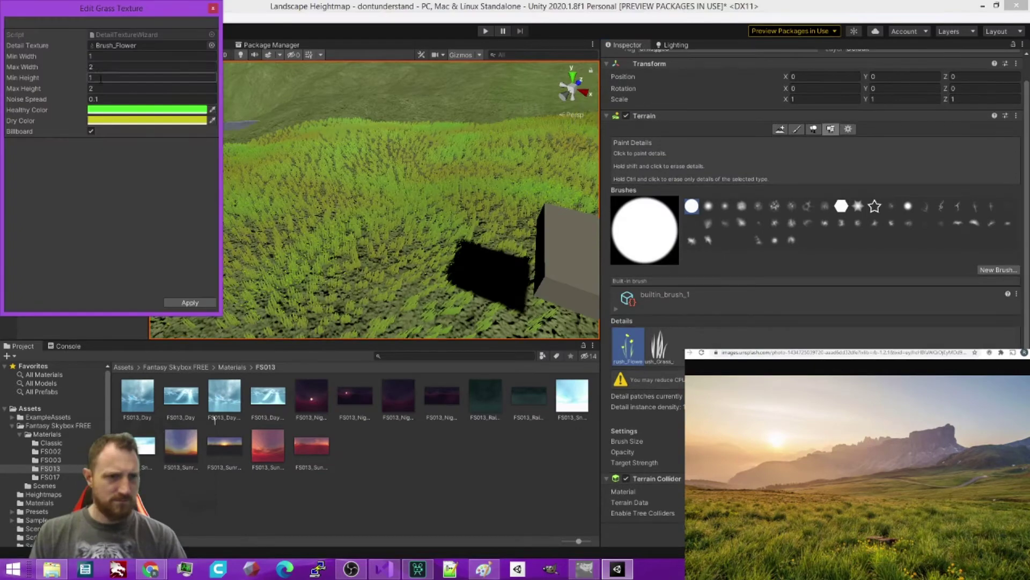
pyautogui.click(509, 201)
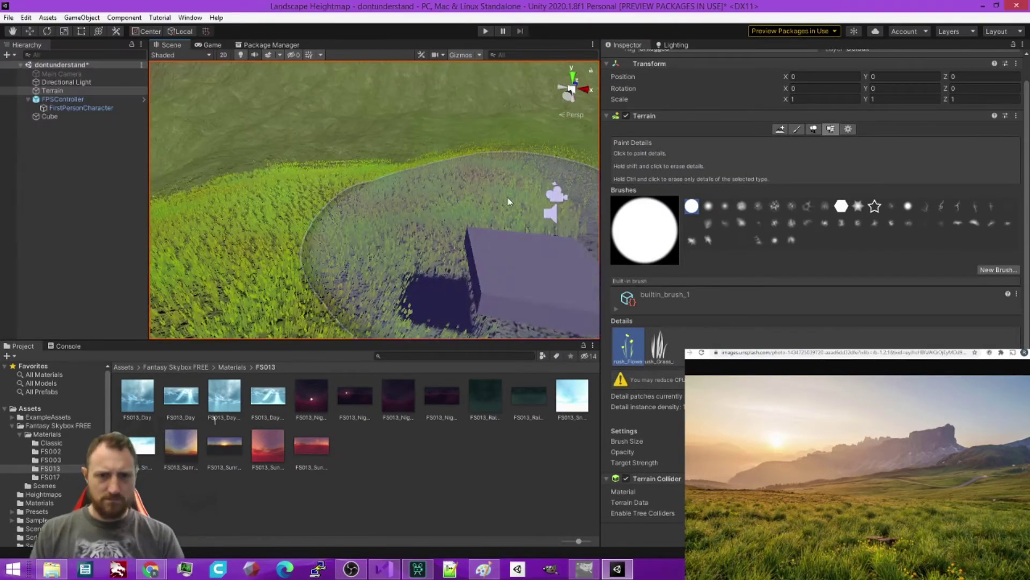
# Run the scene again to check the meadow and sunset sky in first person, and stop it.
pyautogui.hotkey('ctrl', 'p')
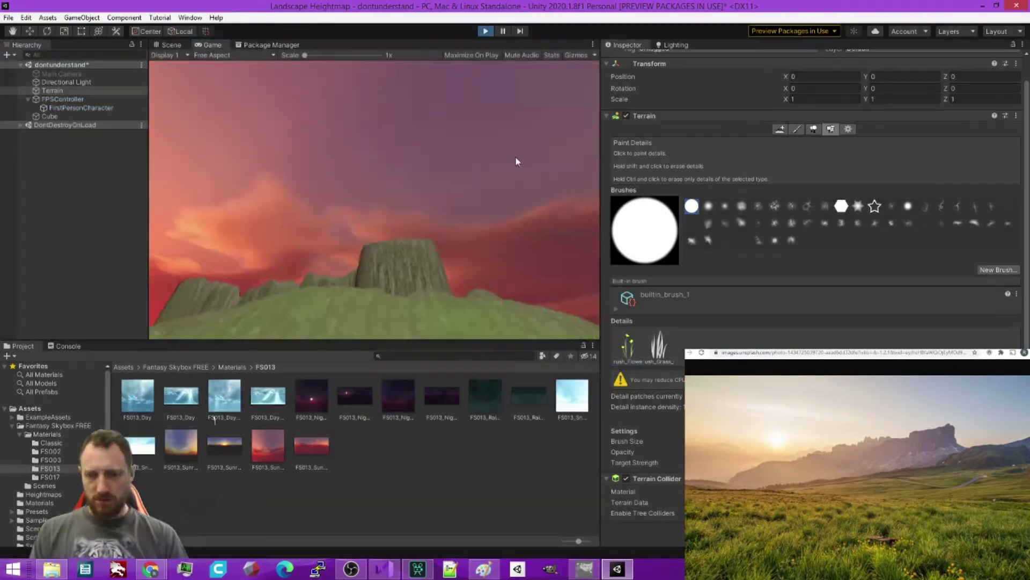
pyautogui.hotkey('ctrl', 'p')
pyautogui.click(941, 386)
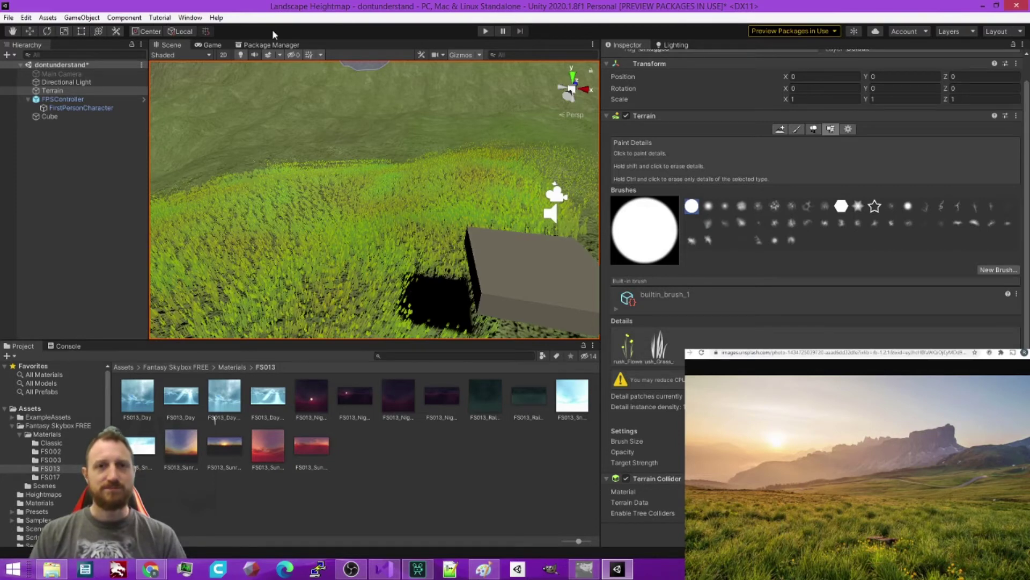
# Run the scene in the maximized Game view and walk through the flower meadow to compare the landscape with the reference photo.
pyautogui.hotkey('ctrl', 'p')
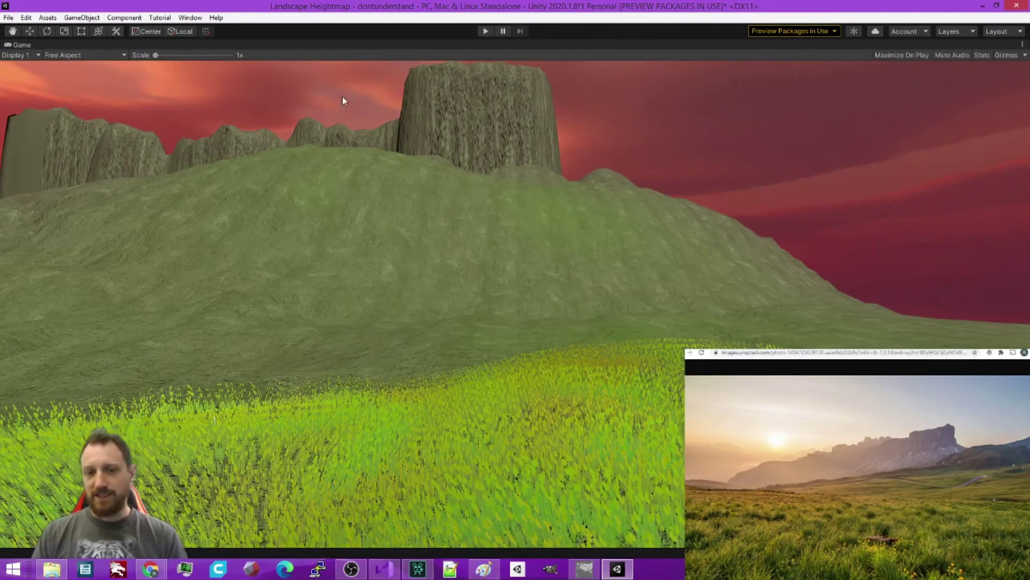
pyautogui.click(486, 31)
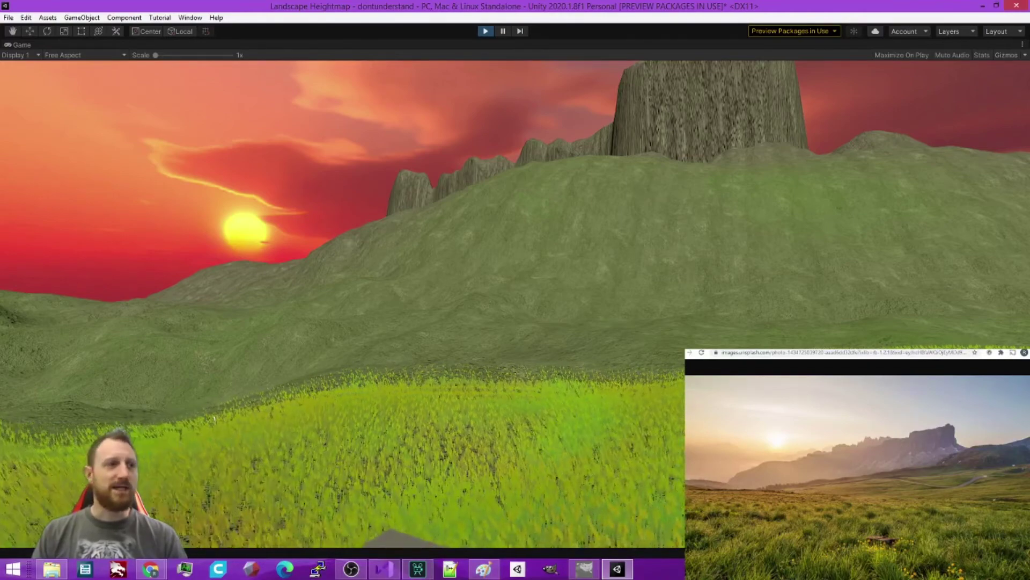
pyautogui.press('w')
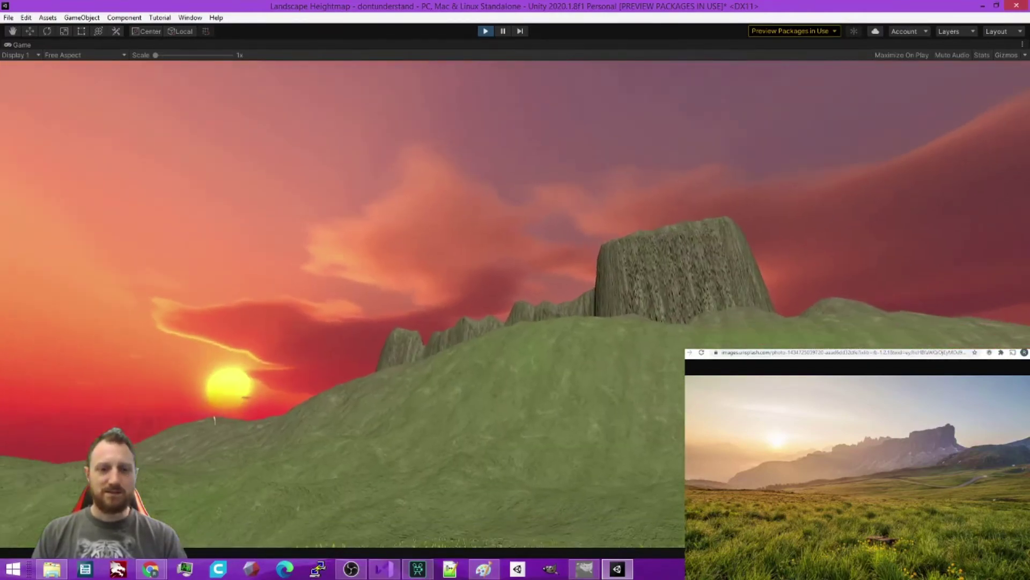
pyautogui.press('w')
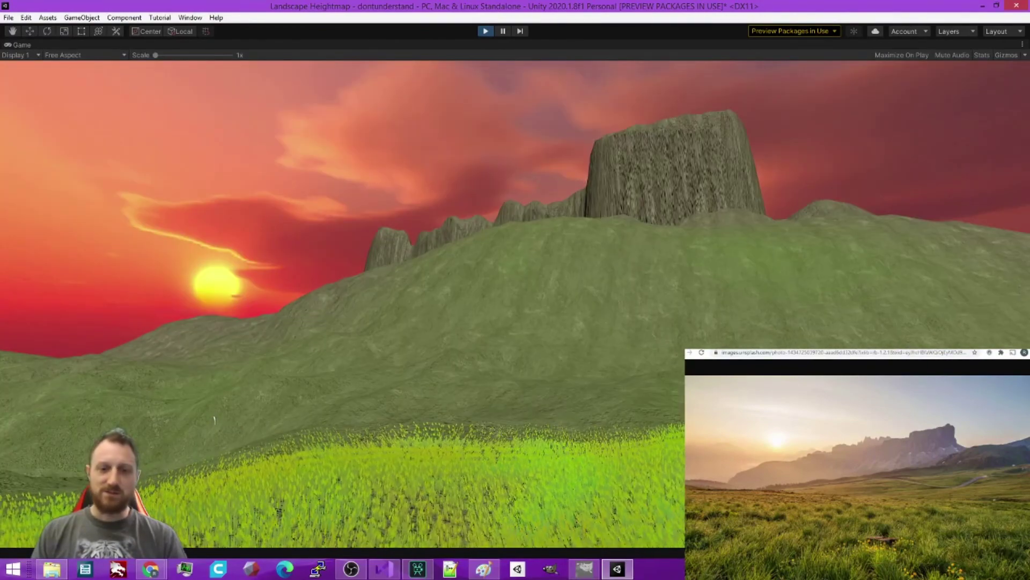
pyautogui.press('w')
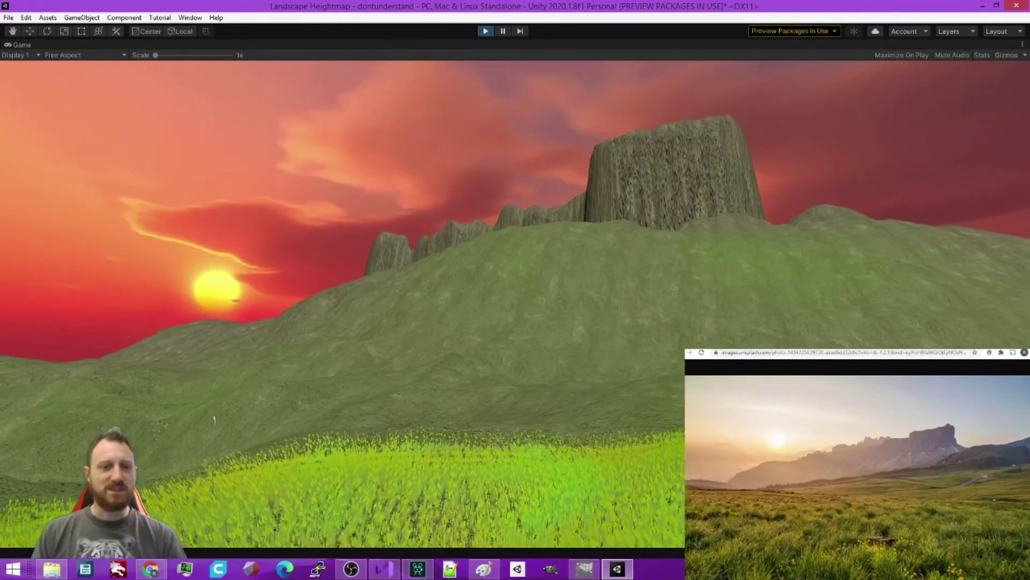
pyautogui.press('d')
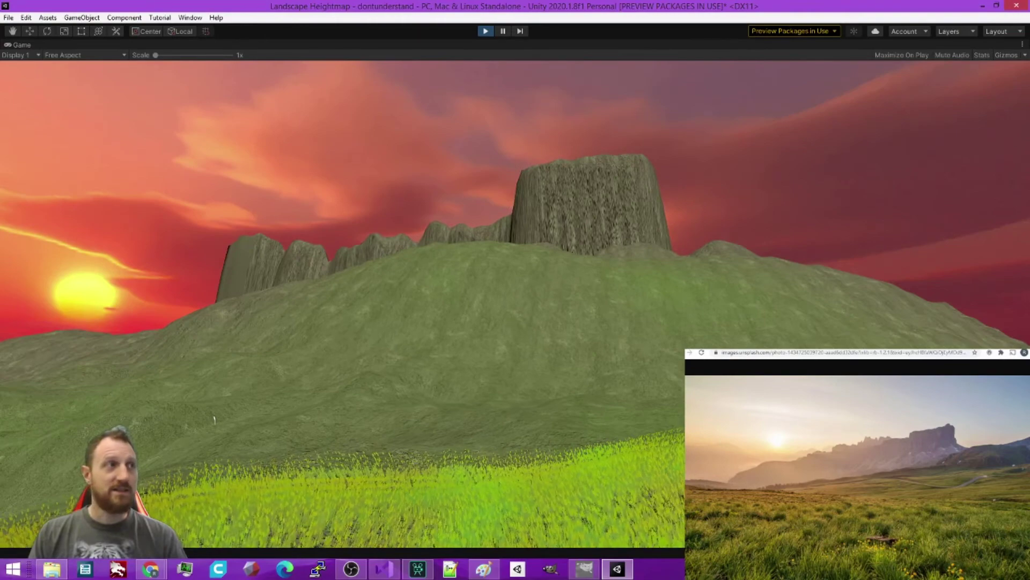
pyautogui.press('a')
pyautogui.press('w')
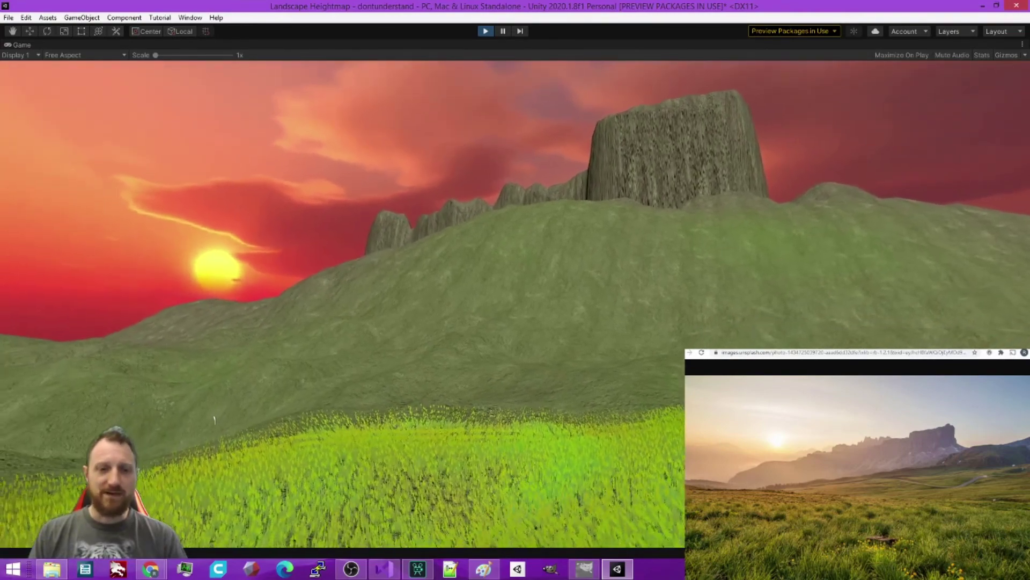
pyautogui.press('a')
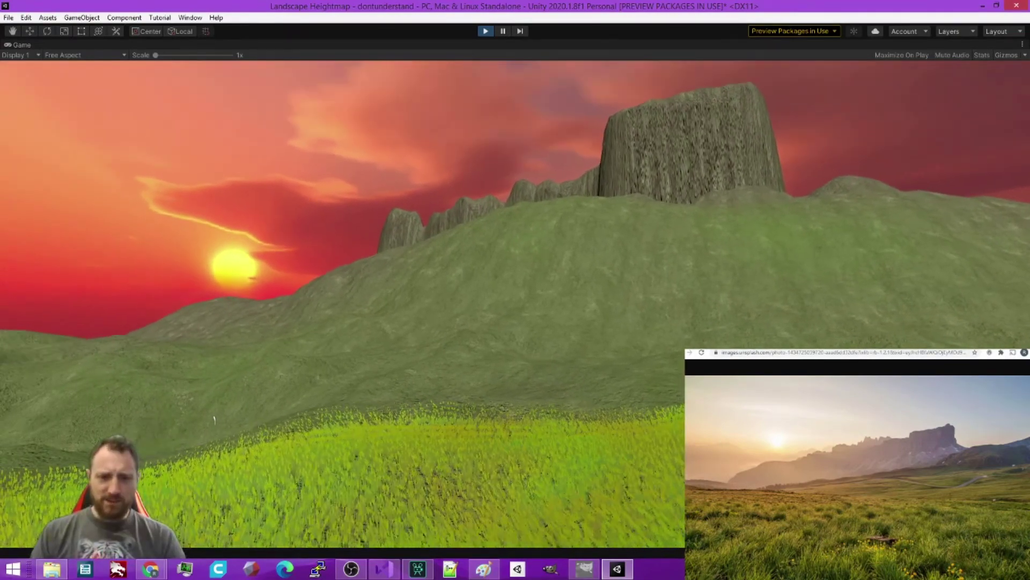